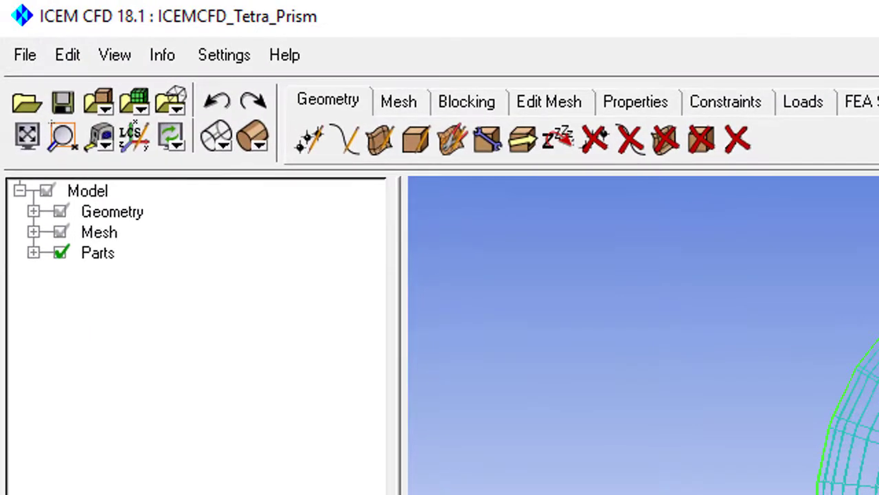
Change the working directory to the "DM cylinder geometry file" folder
{"action": "left_click", "coordinate": [27, 55]}
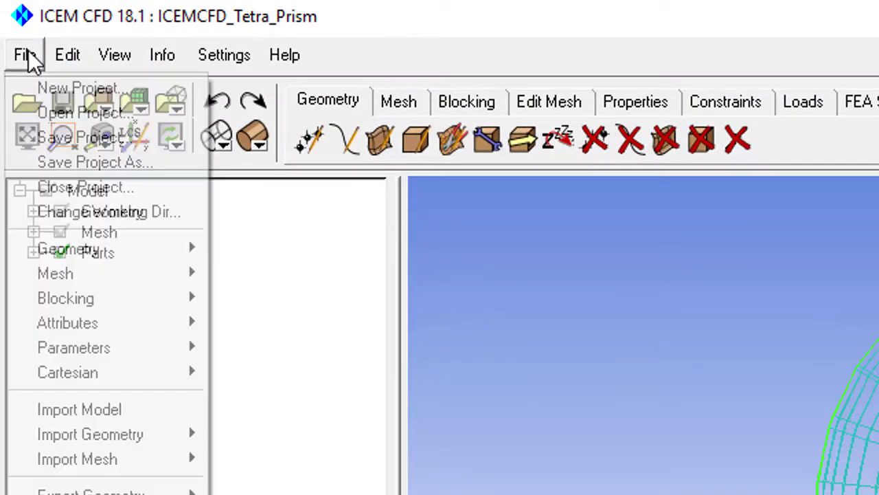
{"action": "left_click", "coordinate": [77, 214]}
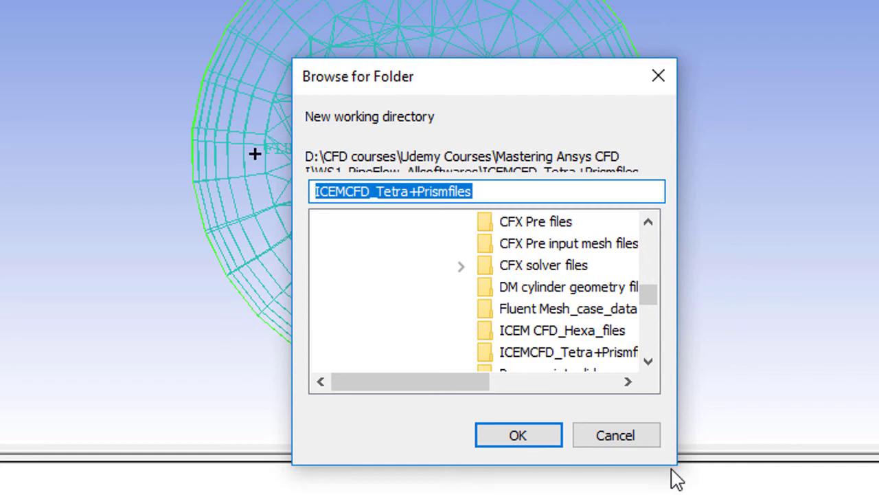
{"action": "left_click", "coordinate": [651, 363]}
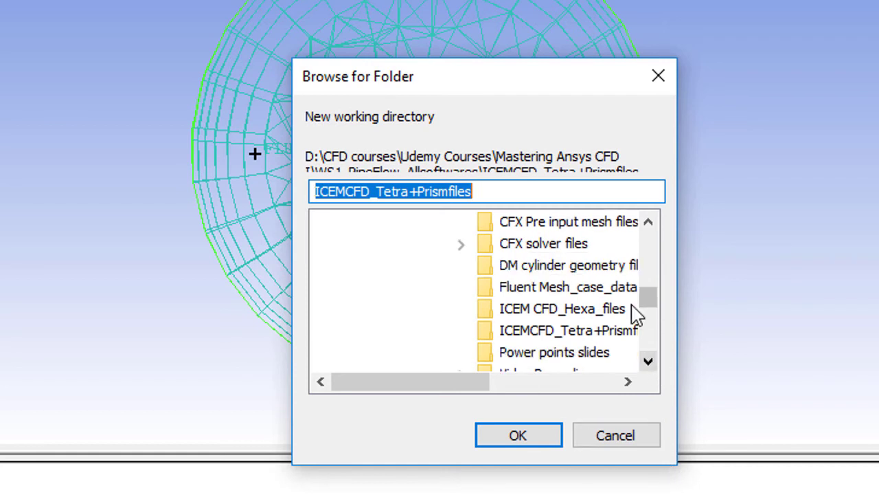
{"action": "left_click", "coordinate": [607, 268]}
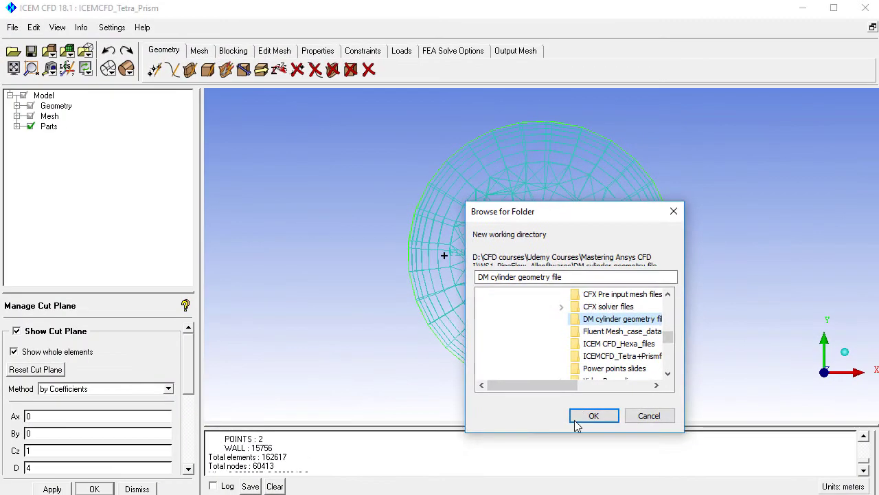
{"action": "left_click", "coordinate": [522, 434]}
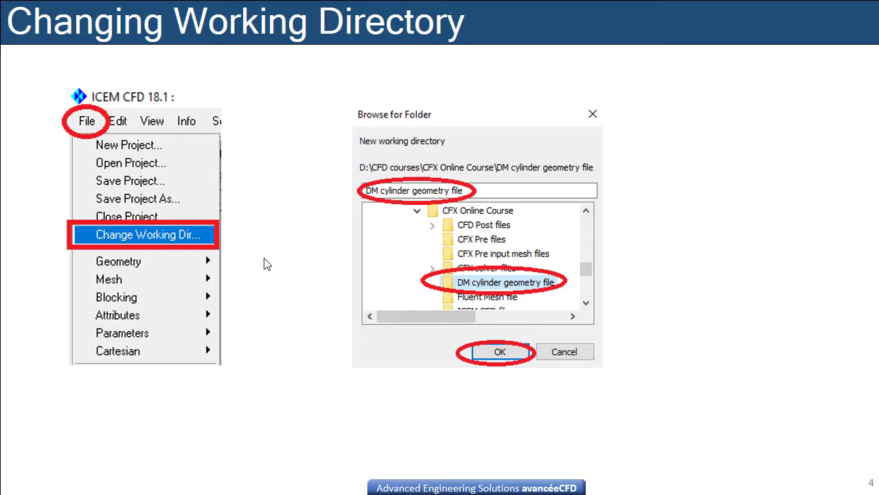
{"action": "left_click", "coordinate": [264, 259]}
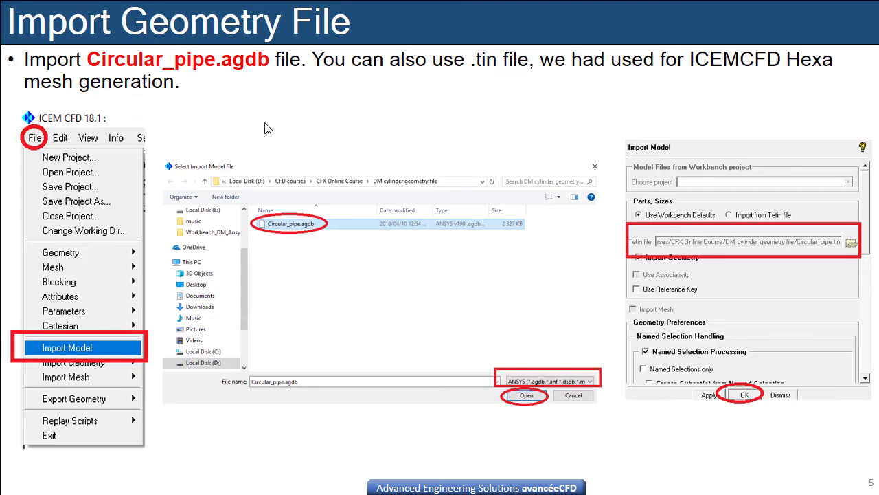
{"action": "left_click", "coordinate": [263, 134]}
{"action": "left_click", "coordinate": [261, 135]}
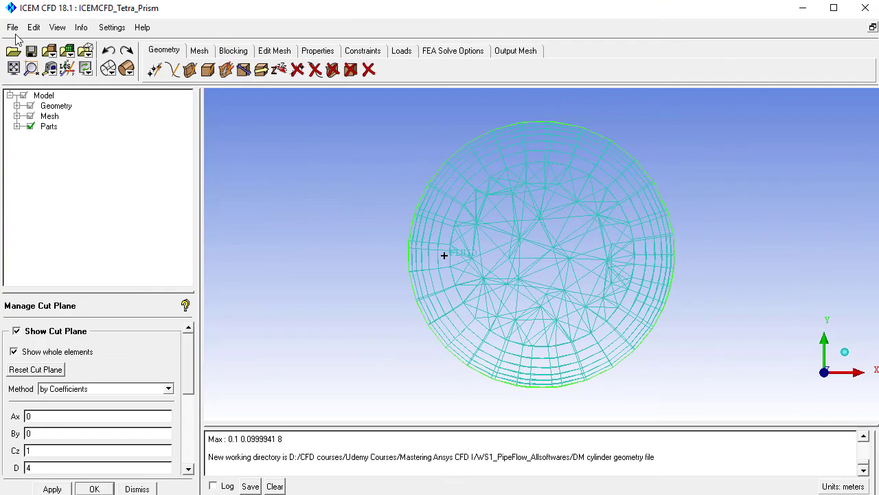
Import the model file Circular_Cylinder.agdb, replacing the geometry that already exists in the project
{"action": "left_click", "coordinate": [13, 28]}
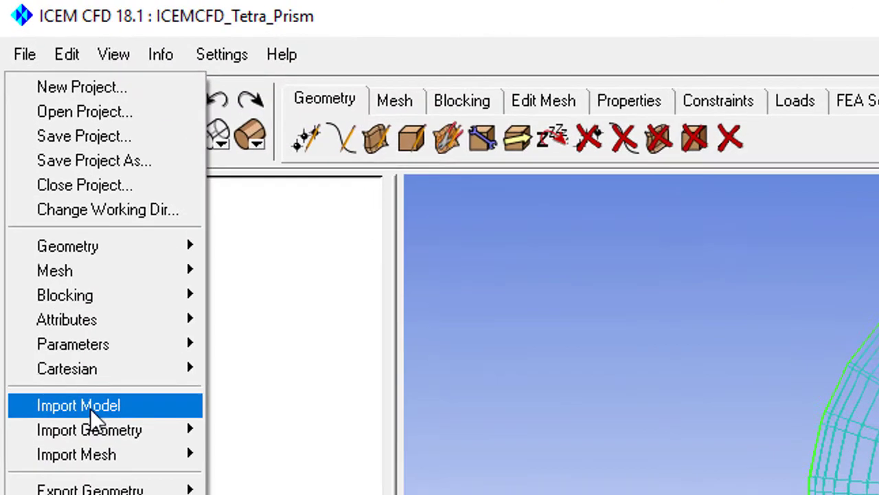
{"action": "left_click", "coordinate": [92, 411]}
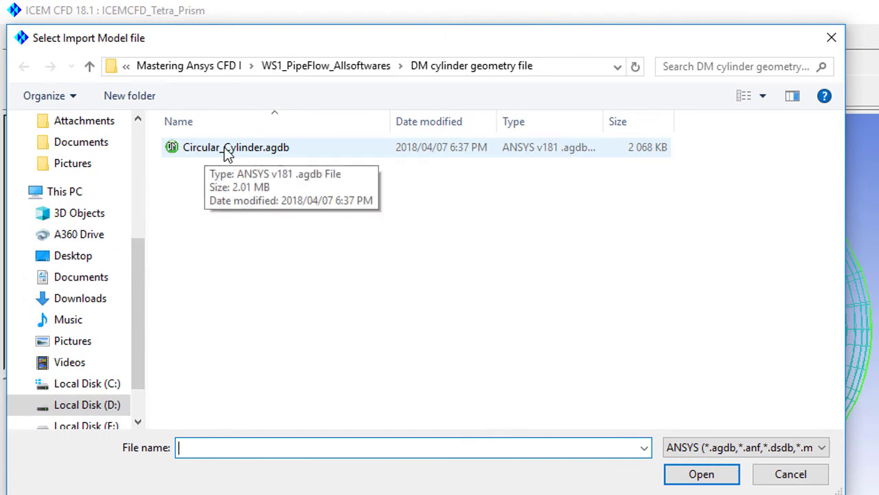
{"action": "left_click", "coordinate": [242, 145]}
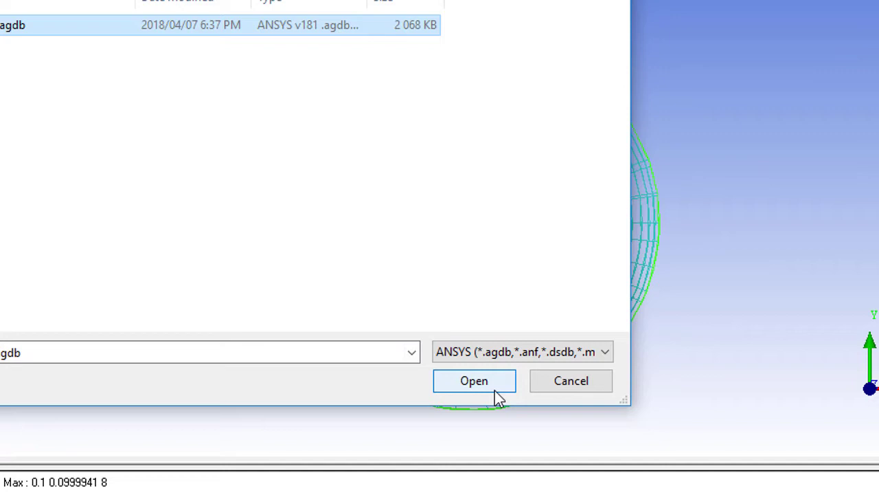
{"action": "left_click", "coordinate": [713, 479]}
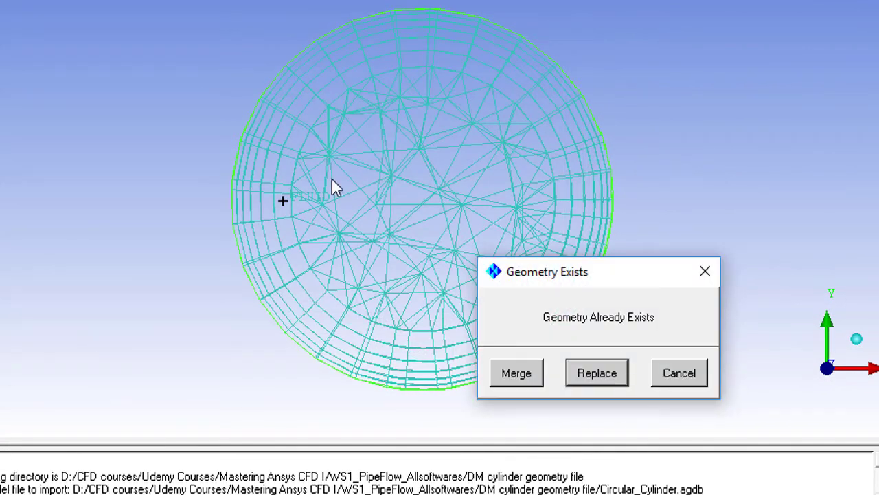
{"action": "left_click_drag", "start_coordinate": [420, 168], "coordinate": [106, 237]}
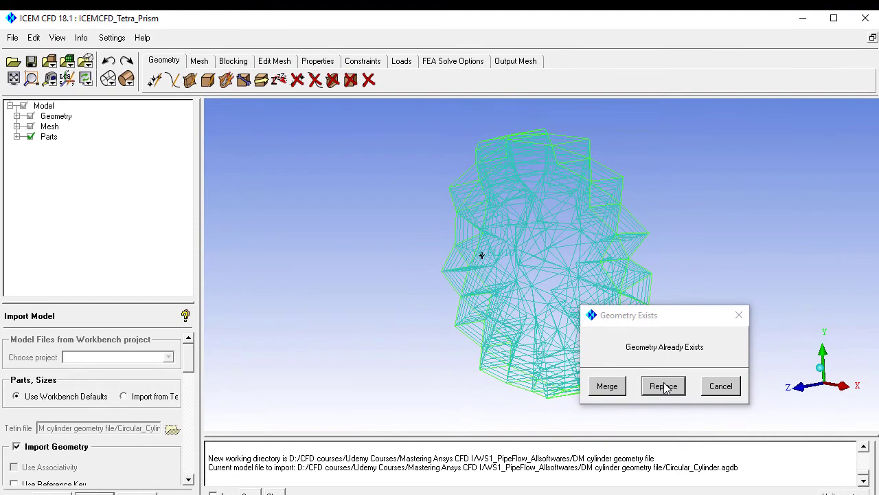
{"action": "left_click", "coordinate": [665, 386]}
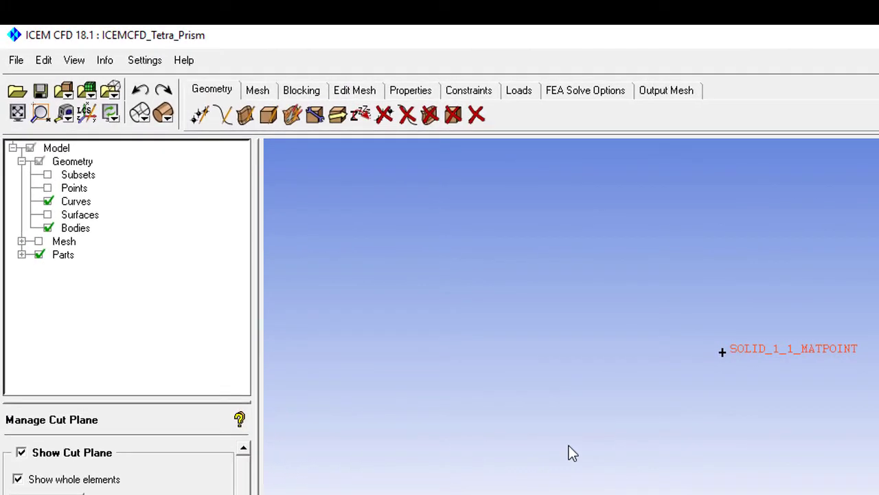
Display the surfaces and points of the imported pipe and show its surfaces as shaded solids
{"action": "left_click", "coordinate": [47, 215]}
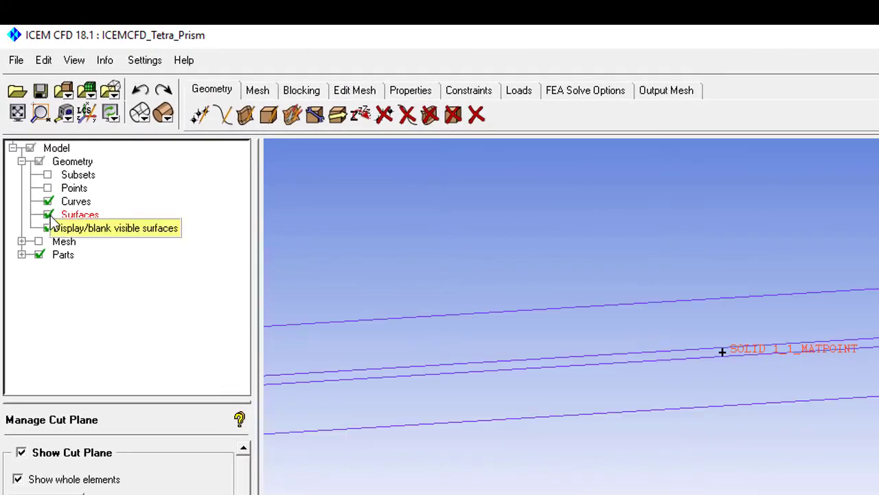
{"action": "left_click", "coordinate": [48, 187]}
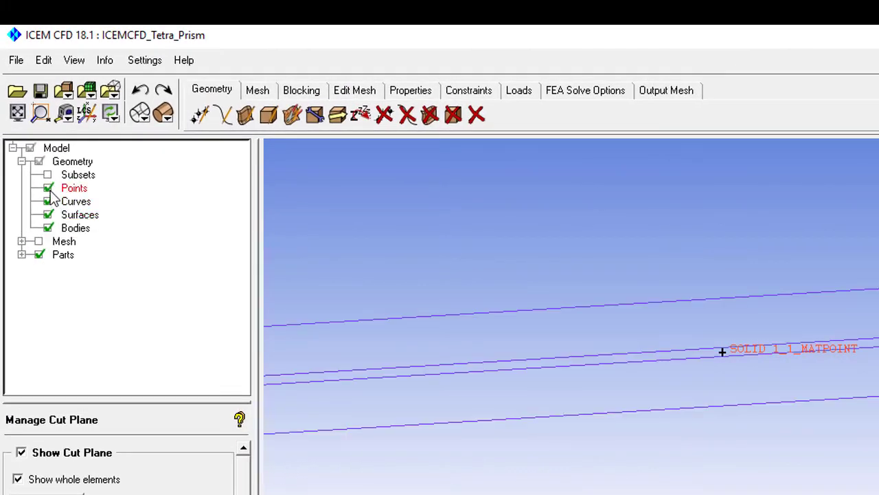
{"action": "left_click", "coordinate": [19, 115]}
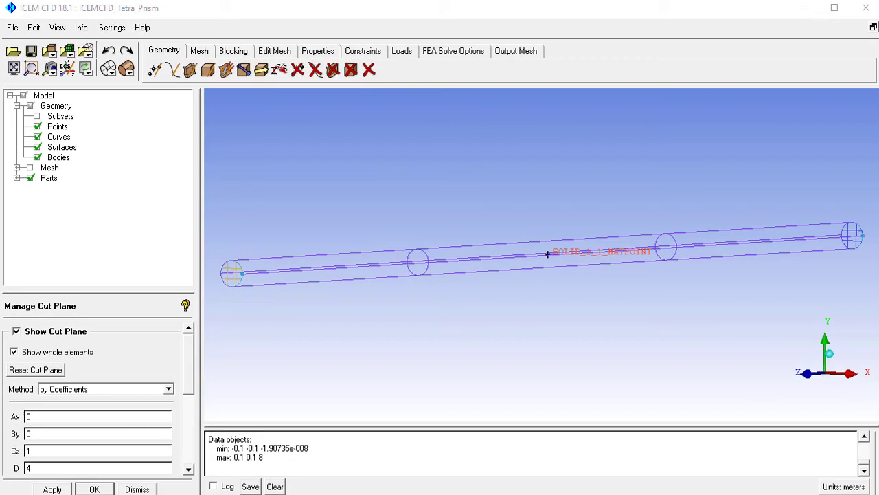
{"action": "left_click_drag", "start_coordinate": [450, 263], "coordinate": [547, 278]}
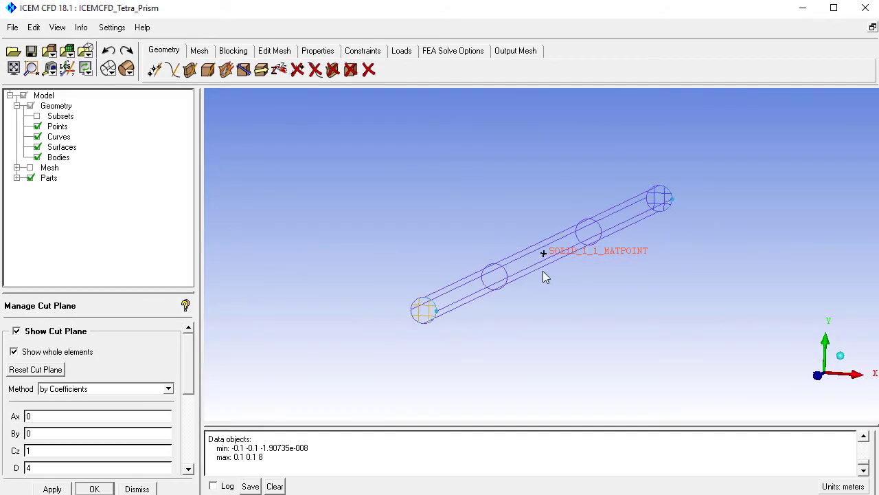
{"action": "left_click", "coordinate": [123, 71]}
{"action": "left_click_drag", "start_coordinate": [435, 250], "coordinate": [370, 272]}
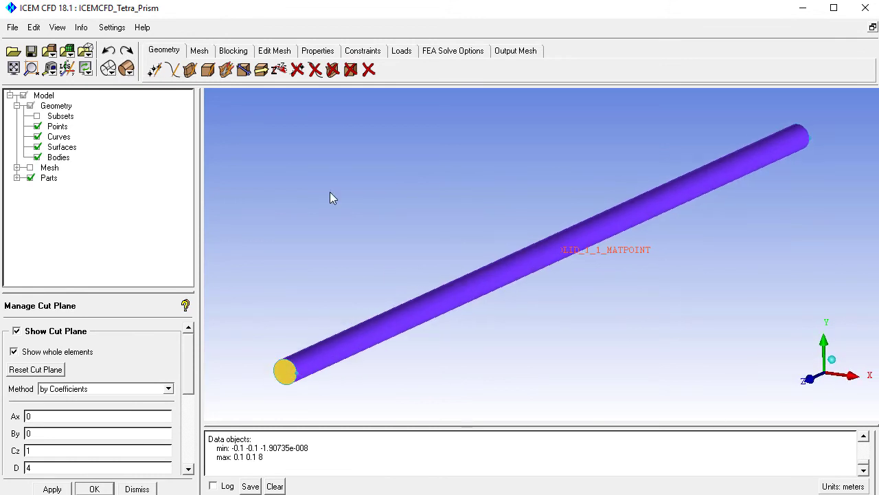
Delete the imported SOLID_1_1_MATPOINT body from the middle of the pipe
{"action": "left_click", "coordinate": [351, 70]}
{"action": "left_click", "coordinate": [627, 250]}
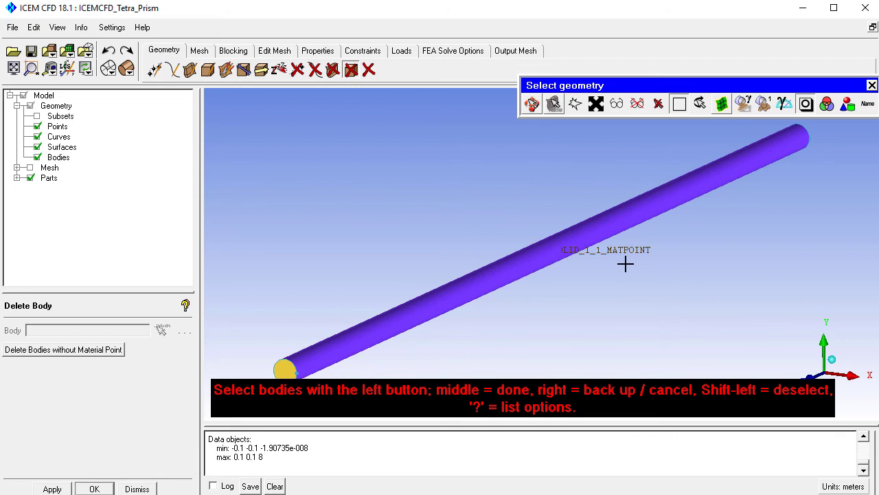
{"action": "middle_click", "coordinate": [625, 263]}
{"action": "middle_click", "coordinate": [624, 263]}
{"action": "right_click_drag", "start_coordinate": [608, 259], "coordinate": [602, 337]}
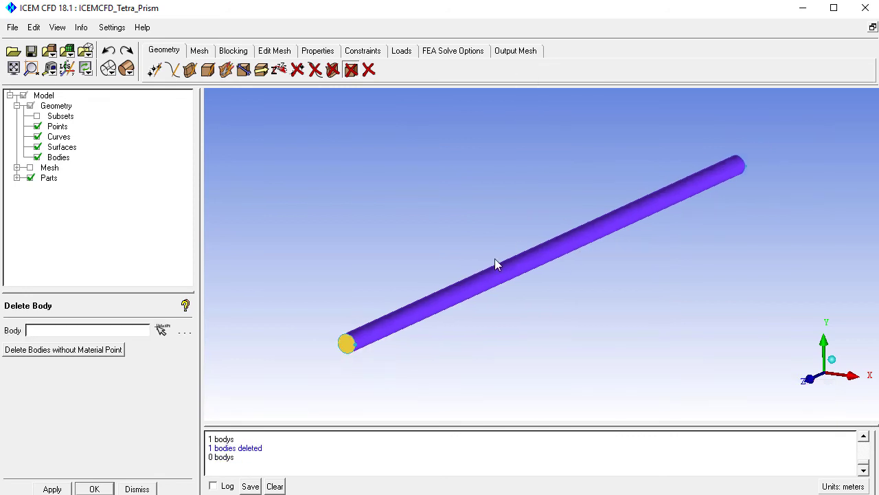
{"action": "scroll", "coordinate": [496, 261], "scroll_direction": "down", "scroll_amount": 1}
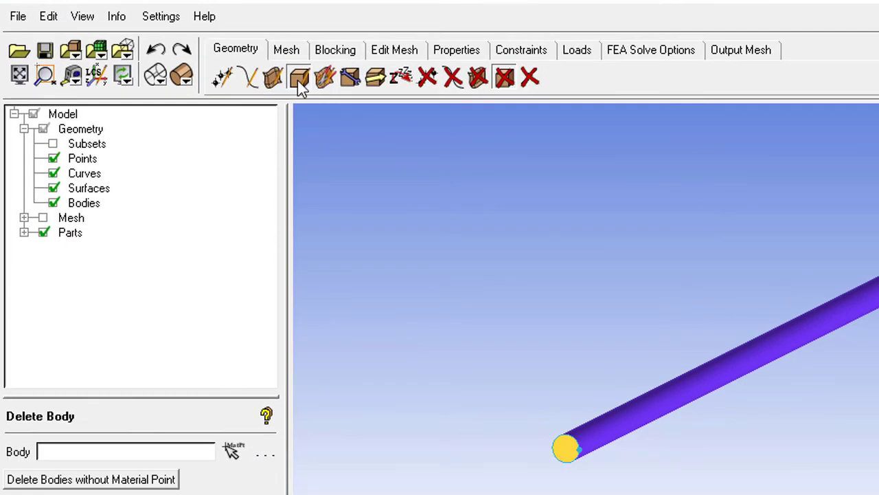
Start a new body with the part name fluid and hide the pipe's surfaces
{"action": "left_click", "coordinate": [293, 130]}
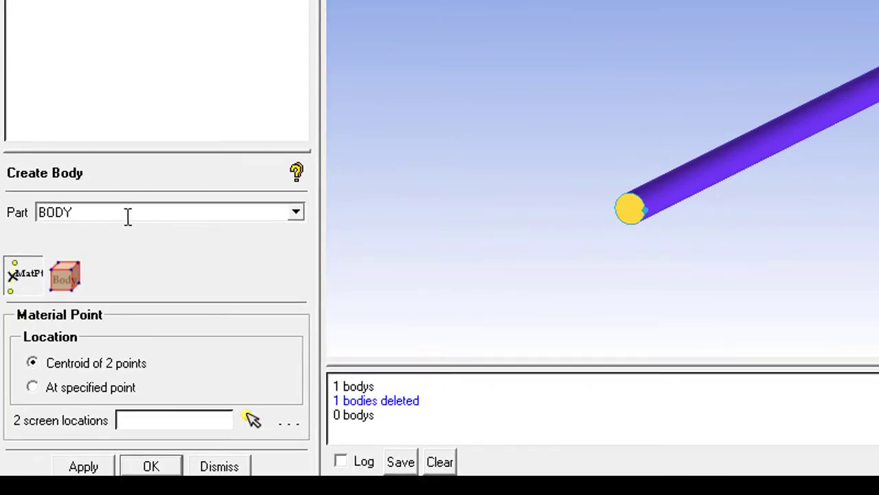
{"action": "double_click", "coordinate": [81, 213]}
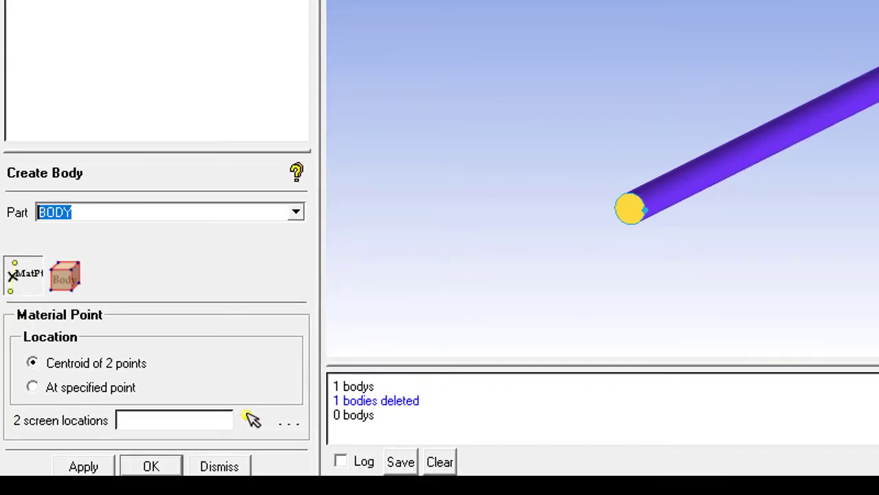
{"action": "type", "text": "fluid"}
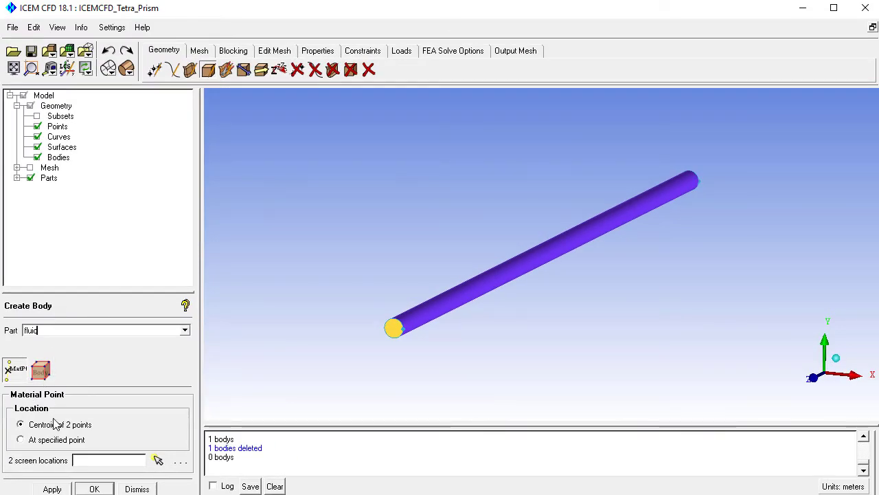
{"action": "left_click", "coordinate": [37, 147]}
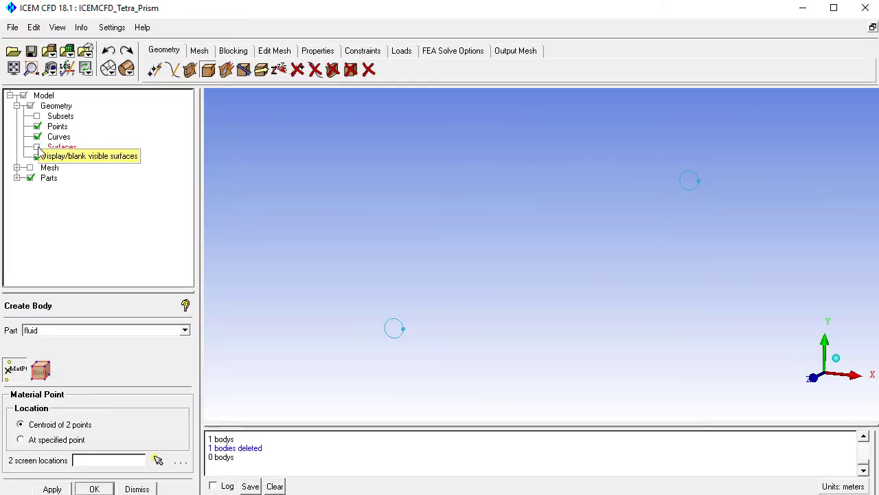
{"action": "left_click_drag", "start_coordinate": [311, 253], "coordinate": [471, 261]}
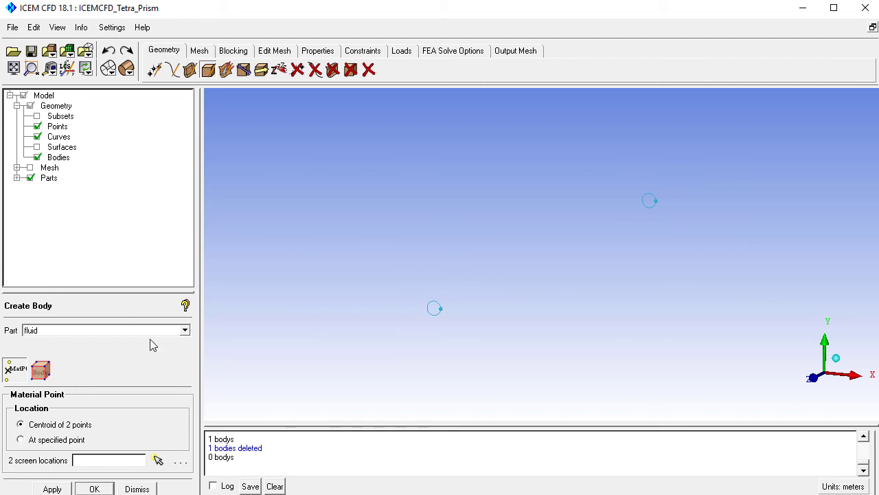
Create the fluid material point at the centroid of two locations picked at the pipe's opposite ends
{"action": "left_click", "coordinate": [158, 460]}
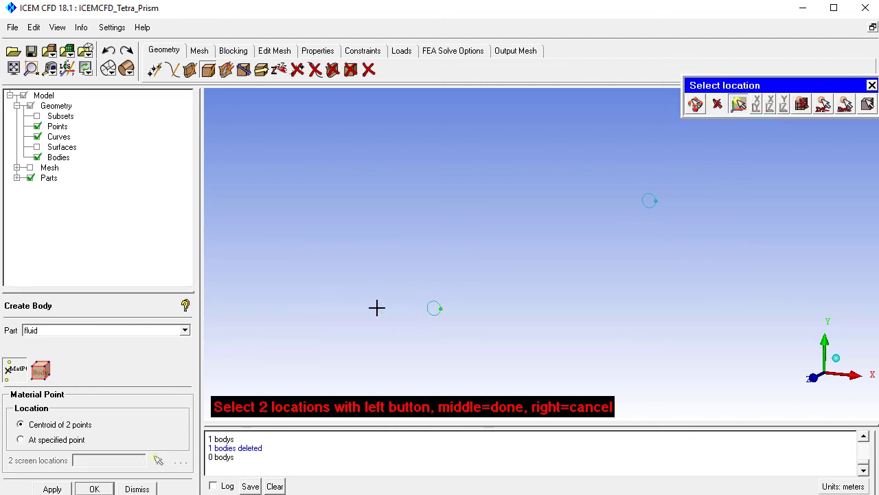
{"action": "scroll", "coordinate": [618, 207], "scroll_direction": "up", "scroll_amount": 2}
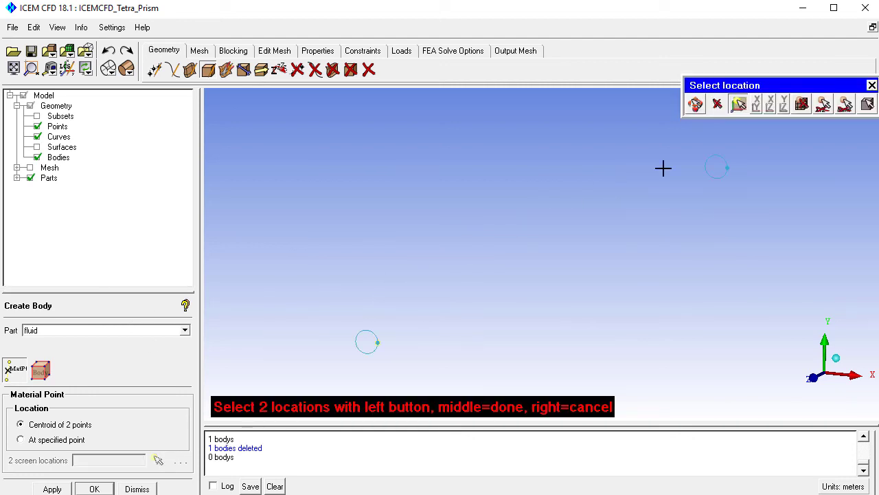
{"action": "left_click", "coordinate": [699, 104]}
{"action": "middle_click_drag", "start_coordinate": [669, 195], "coordinate": [550, 299]}
{"action": "scroll", "coordinate": [593, 134], "scroll_direction": "up", "scroll_amount": 5}
{"action": "left_click", "coordinate": [694, 105]}
{"action": "left_click", "coordinate": [532, 281]}
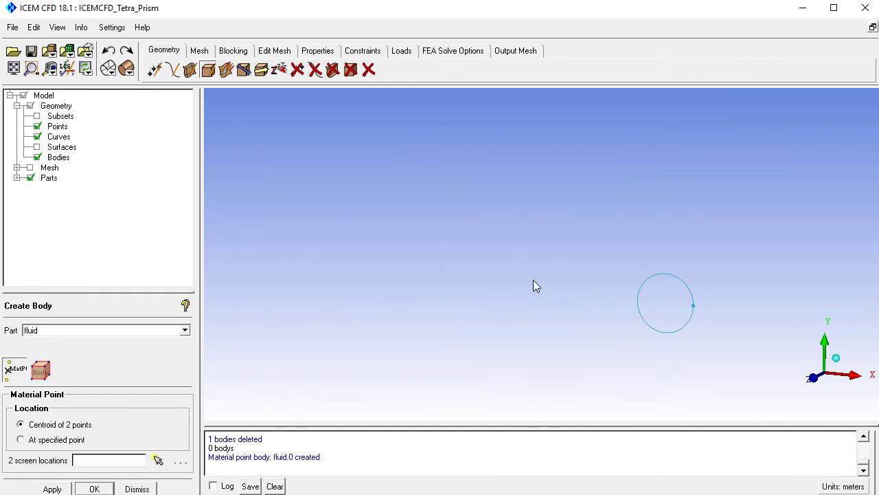
{"action": "scroll", "coordinate": [533, 279], "scroll_direction": "down", "scroll_amount": 4}
{"action": "left_click_drag", "start_coordinate": [529, 349], "coordinate": [479, 312]}
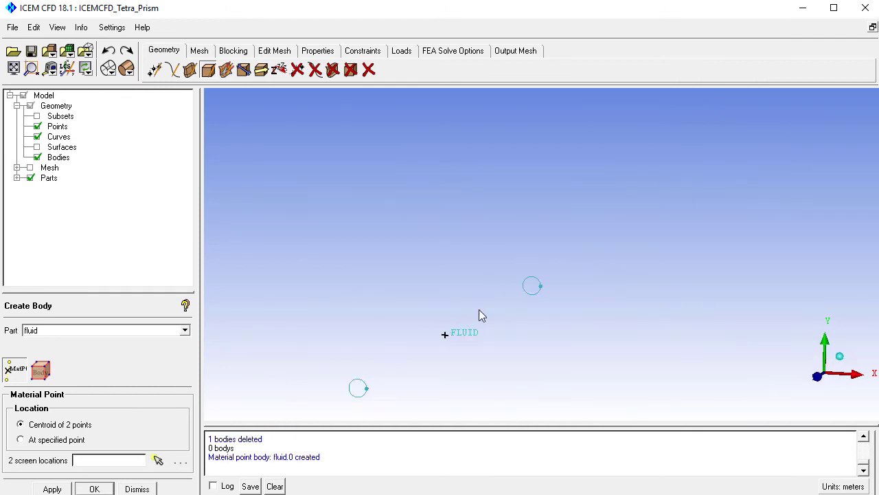
{"action": "middle_click_drag", "start_coordinate": [479, 313], "coordinate": [540, 281]}
{"action": "left_click_drag", "start_coordinate": [541, 281], "coordinate": [473, 303]}
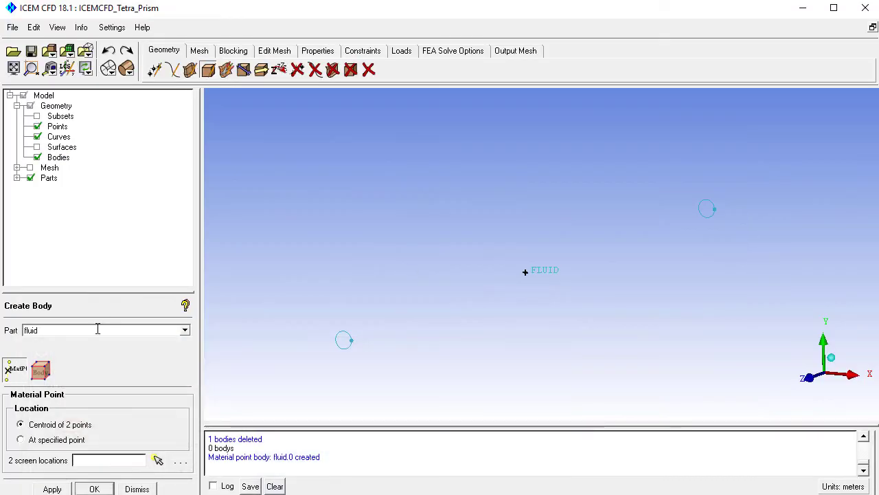
Show the pipe's surfaces again and start creating a new part in the model tree
{"action": "left_click", "coordinate": [37, 147]}
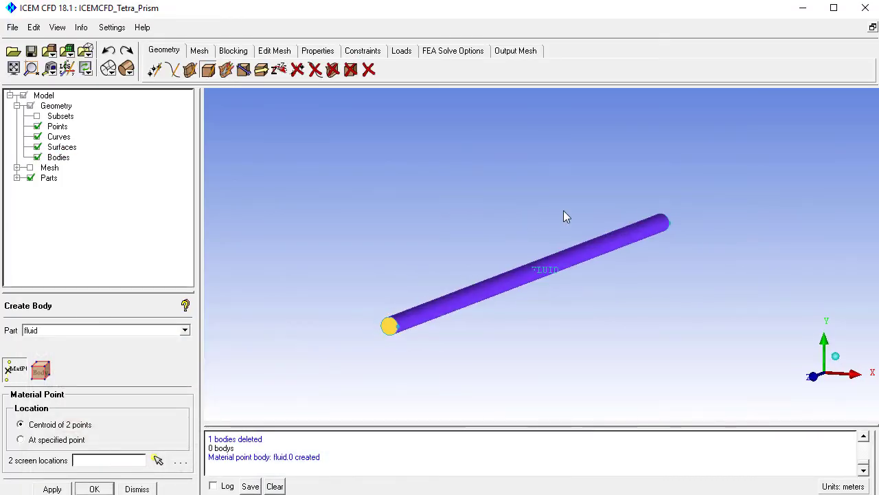
{"action": "left_click_drag", "start_coordinate": [564, 217], "coordinate": [605, 215]}
{"action": "left_click", "coordinate": [16, 178]}
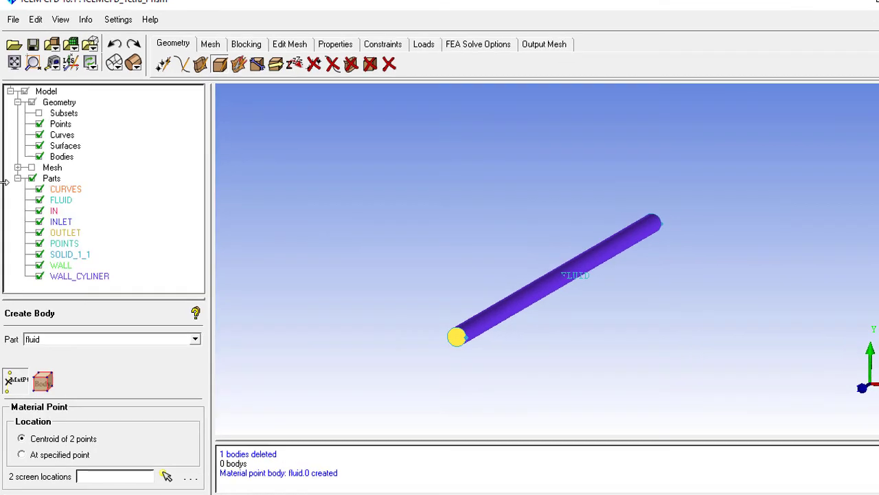
{"action": "right_click", "coordinate": [52, 179]}
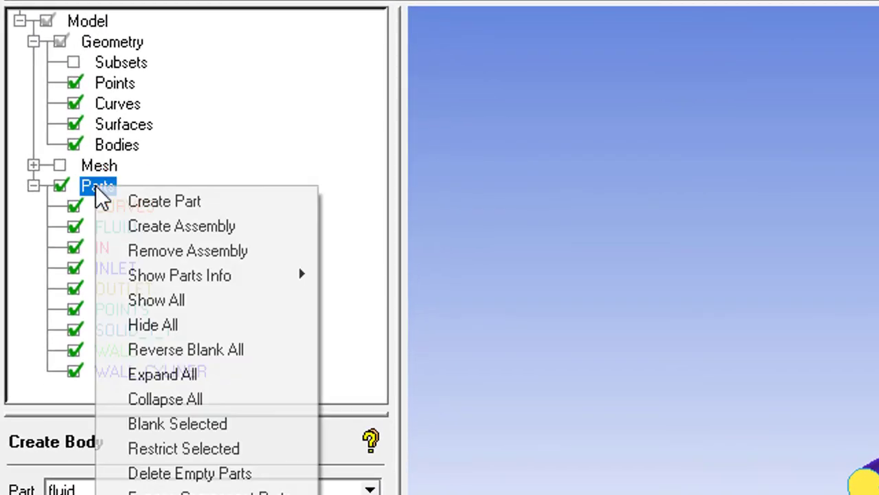
{"action": "left_click", "coordinate": [163, 202]}
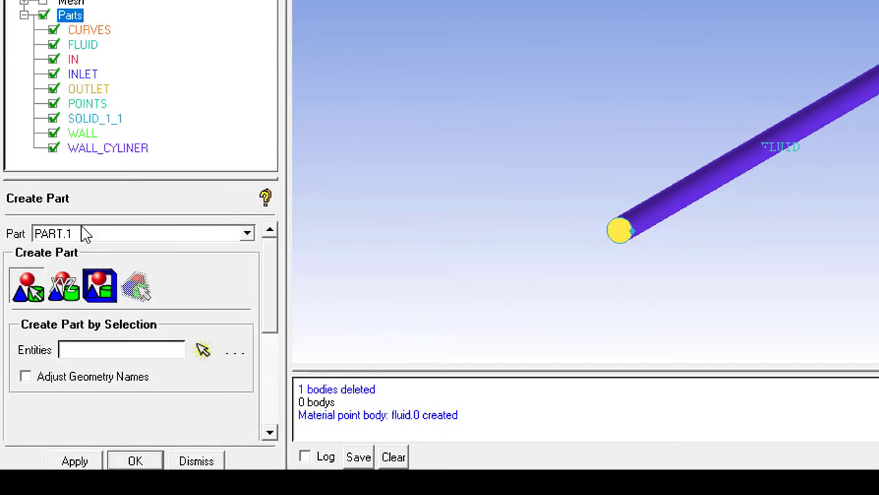
Name the new part inlet
{"action": "double_click", "coordinate": [129, 234]}
{"action": "left_click_drag", "start_coordinate": [730, 208], "coordinate": [742, 249]}
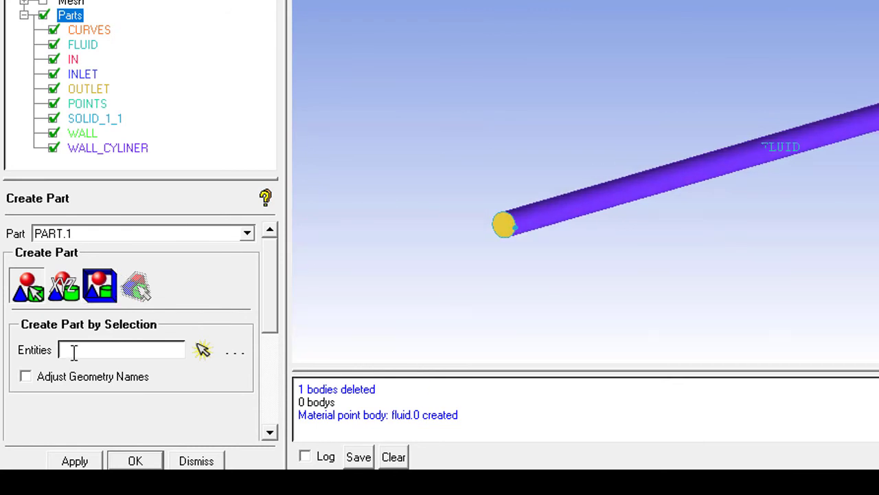
{"action": "left_click", "coordinate": [125, 233]}
{"action": "key", "text": "BackSpace"}
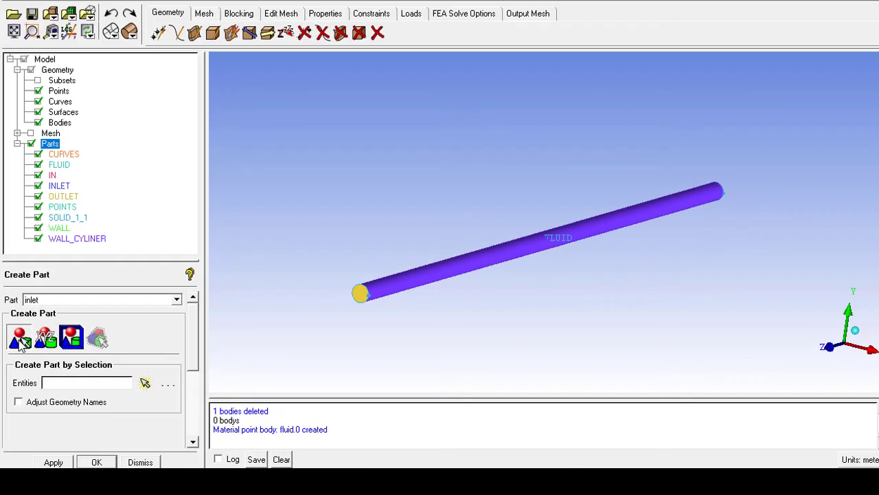
{"action": "left_click", "coordinate": [203, 350]}
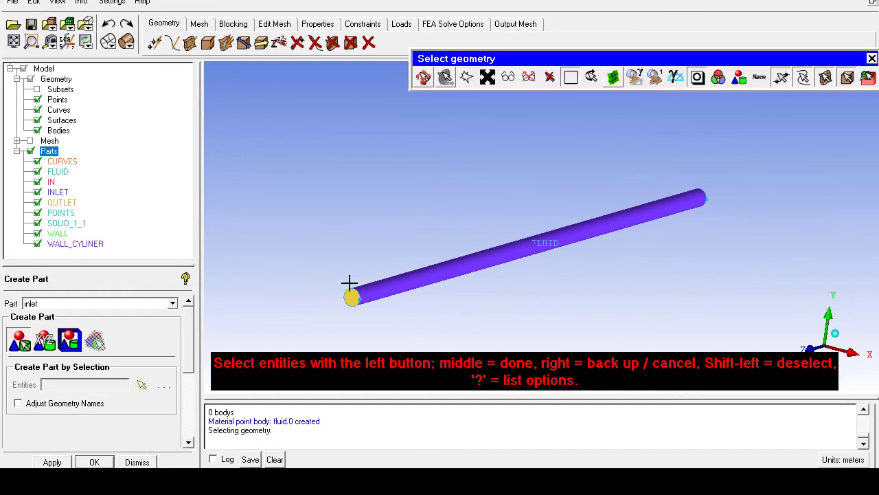
{"action": "middle_click", "coordinate": [517, 186]}
Restrict the part's geometry selection to surfaces by excluding points, curves and bodies
{"action": "left_click_drag", "start_coordinate": [427, 226], "coordinate": [390, 336]}
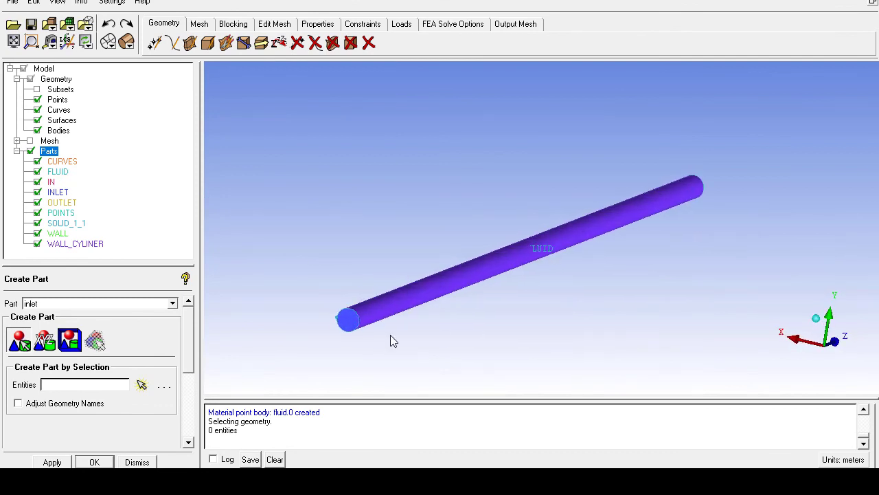
{"action": "middle_click_drag", "start_coordinate": [391, 335], "coordinate": [521, 306]}
{"action": "right_click_drag", "start_coordinate": [485, 145], "coordinate": [461, 301]}
{"action": "middle_click_drag", "start_coordinate": [460, 300], "coordinate": [398, 253]}
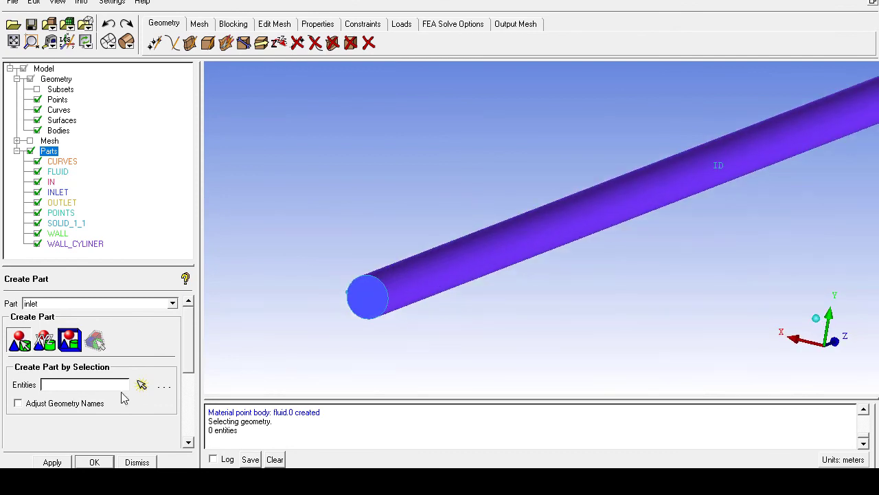
{"action": "left_click", "coordinate": [143, 384]}
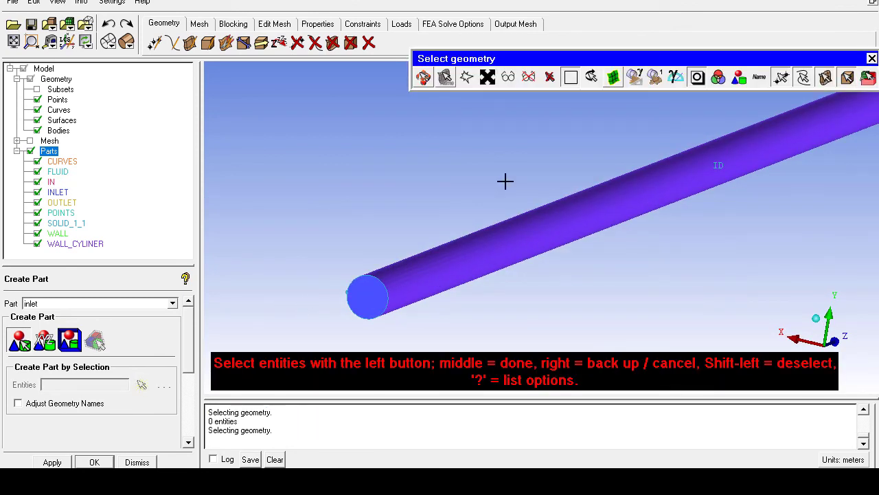
{"action": "left_click", "coordinate": [782, 78]}
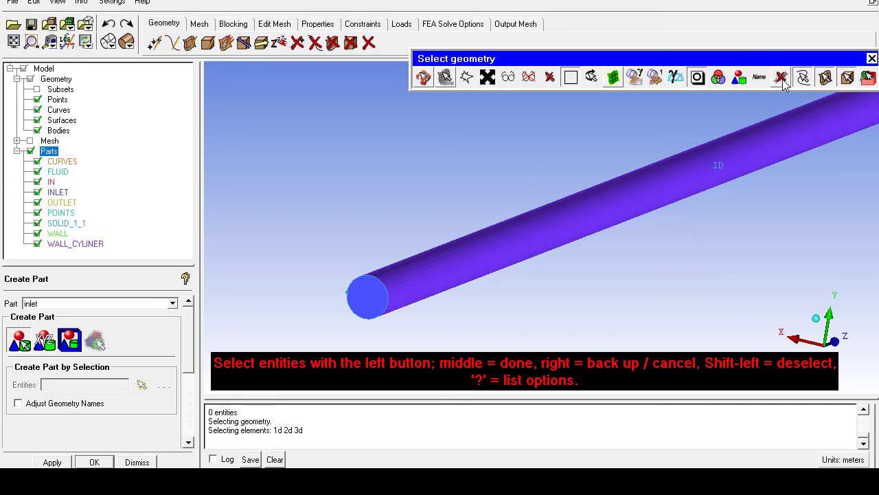
{"action": "left_click", "coordinate": [804, 77]}
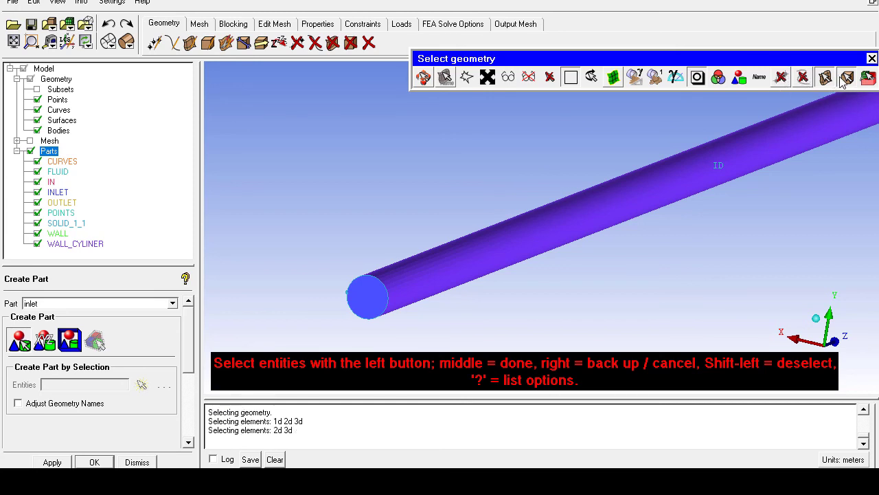
{"action": "left_click", "coordinate": [849, 78]}
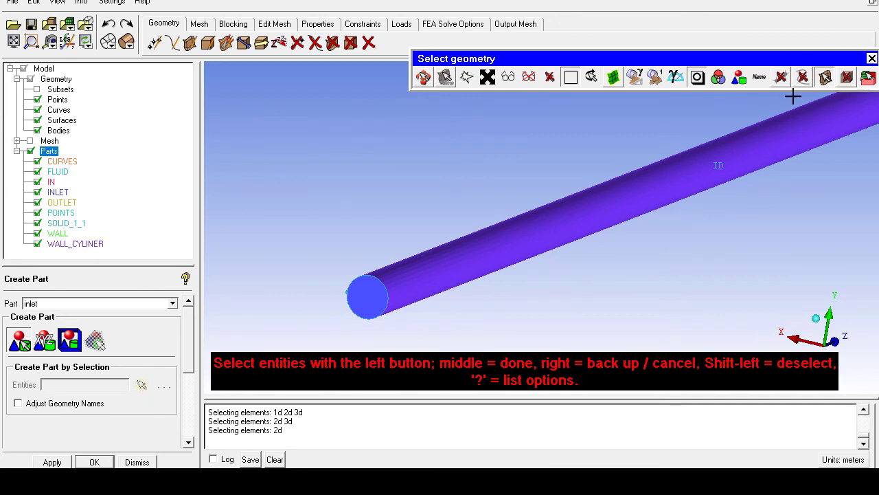
Assign the circular face at the pipe's near end to the inlet part
{"action": "left_click", "coordinate": [357, 293]}
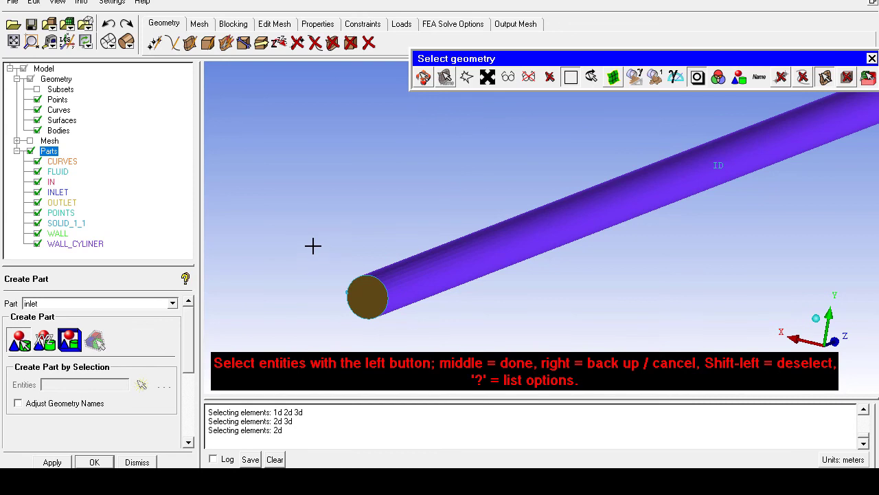
{"action": "middle_click", "coordinate": [304, 211]}
{"action": "middle_click", "coordinate": [305, 211]}
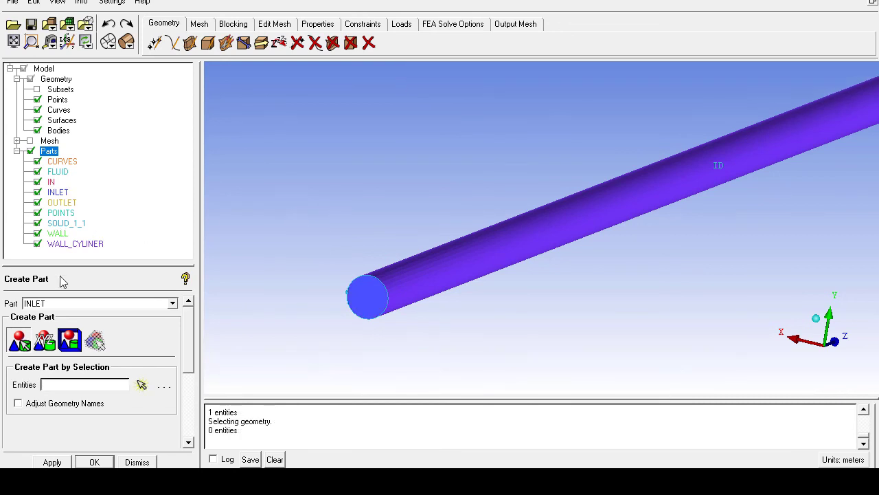
Create a part named wall from the pipe's long cylindrical surface
{"action": "left_click_drag", "start_coordinate": [75, 306], "coordinate": [16, 308]}
{"action": "type", "text": "wall"}
{"action": "left_click", "coordinate": [28, 348]}
{"action": "left_click", "coordinate": [480, 261]}
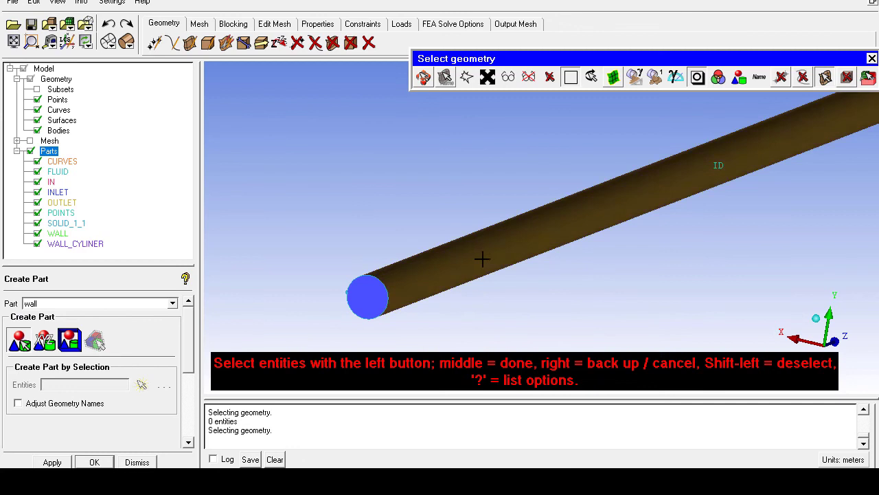
{"action": "middle_click", "coordinate": [483, 259]}
{"action": "middle_click", "coordinate": [483, 259]}
Bring the circular face at the pipe's opposite end into close view
{"action": "right_click_drag", "start_coordinate": [547, 222], "coordinate": [708, 299]}
{"action": "middle_click_drag", "start_coordinate": [711, 196], "coordinate": [639, 246]}
{"action": "left_click_drag", "start_coordinate": [638, 246], "coordinate": [568, 278]}
{"action": "scroll", "coordinate": [568, 278], "scroll_direction": "up", "scroll_amount": 3}
{"action": "middle_click_drag", "start_coordinate": [622, 278], "coordinate": [477, 241]}
{"action": "scroll", "coordinate": [477, 241], "scroll_direction": "up", "scroll_amount": 2}
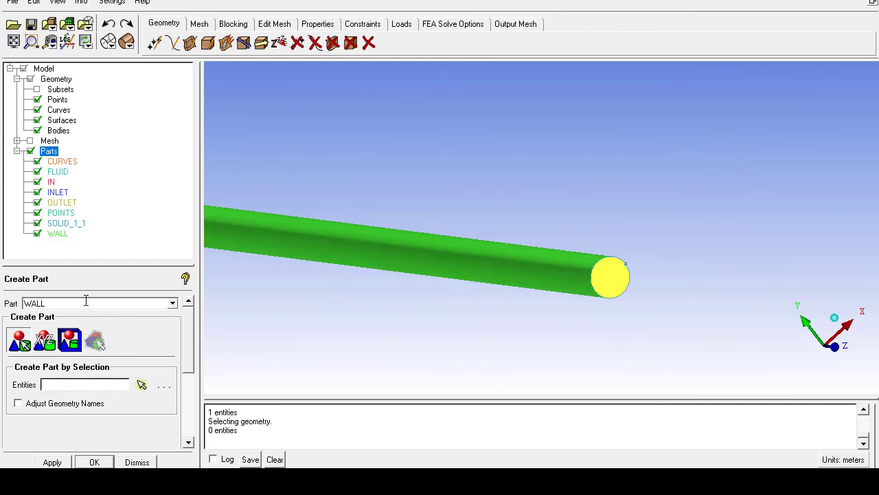